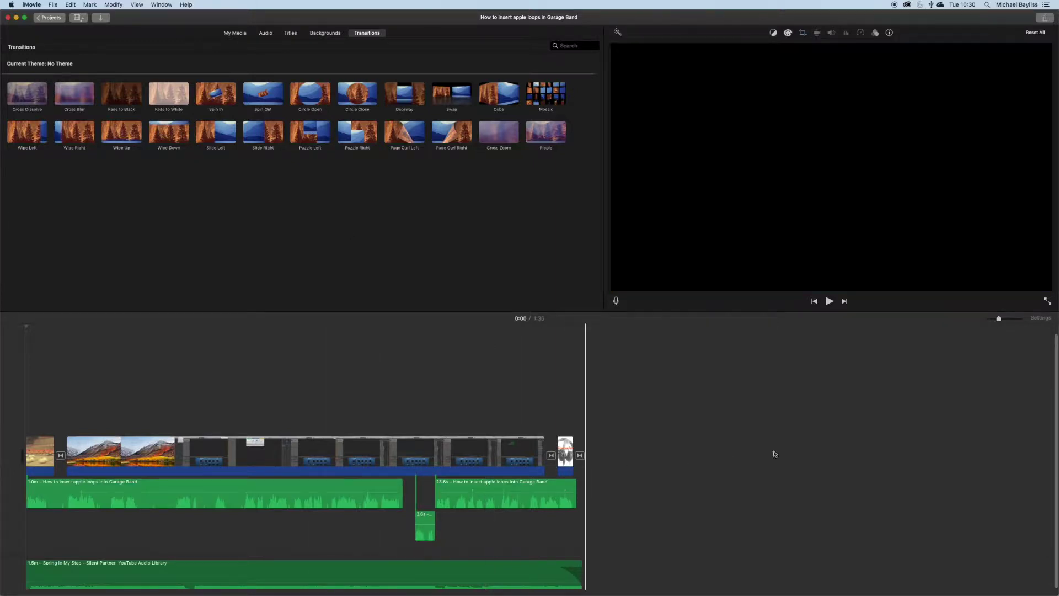
- Open the Share > File export settings for the project and list the format options
{"action": "left_click", "coordinate": [1044, 18]}
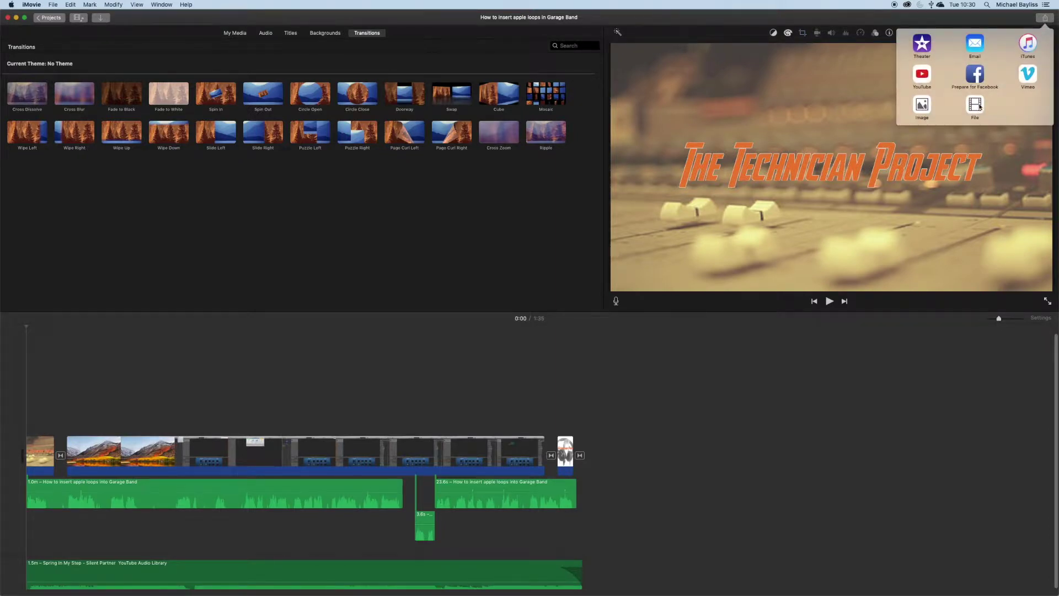
{"action": "left_click", "coordinate": [976, 105]}
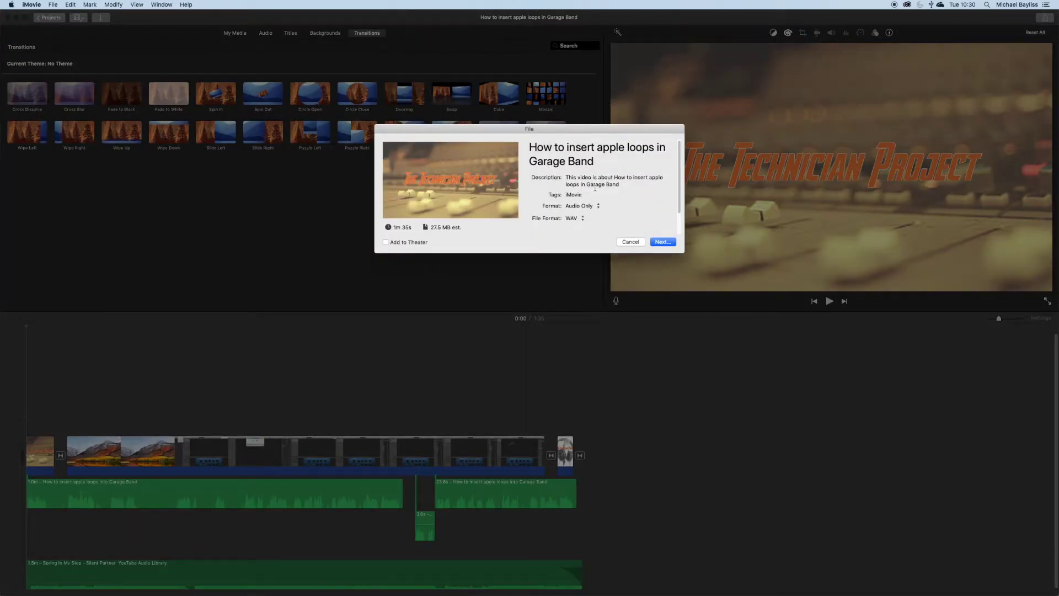
{"action": "left_click", "coordinate": [584, 206]}
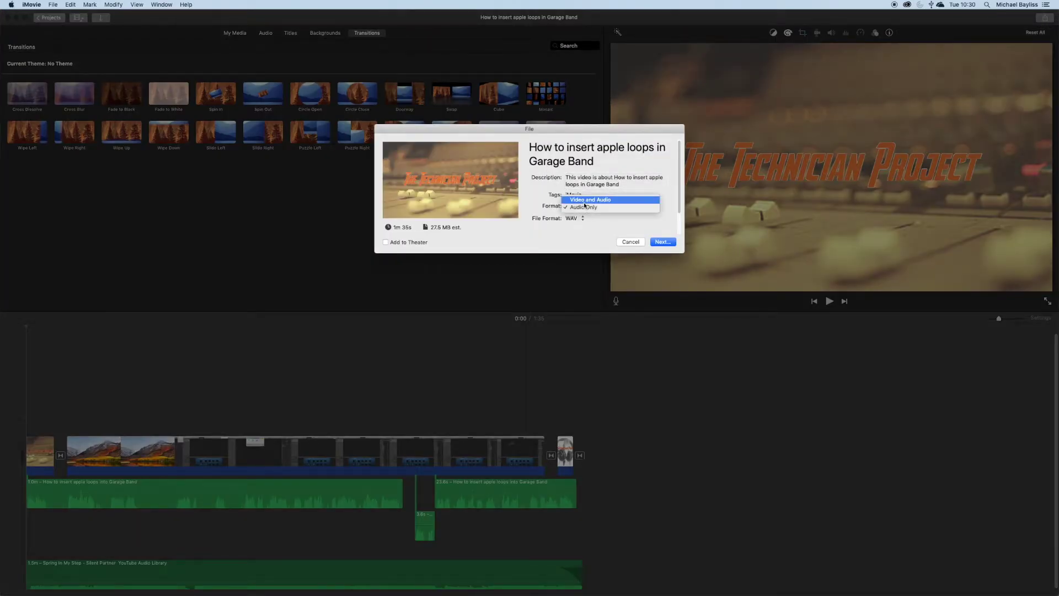
- Keep the export format as Audio Only with WAV as the file format
{"action": "left_click", "coordinate": [585, 207]}
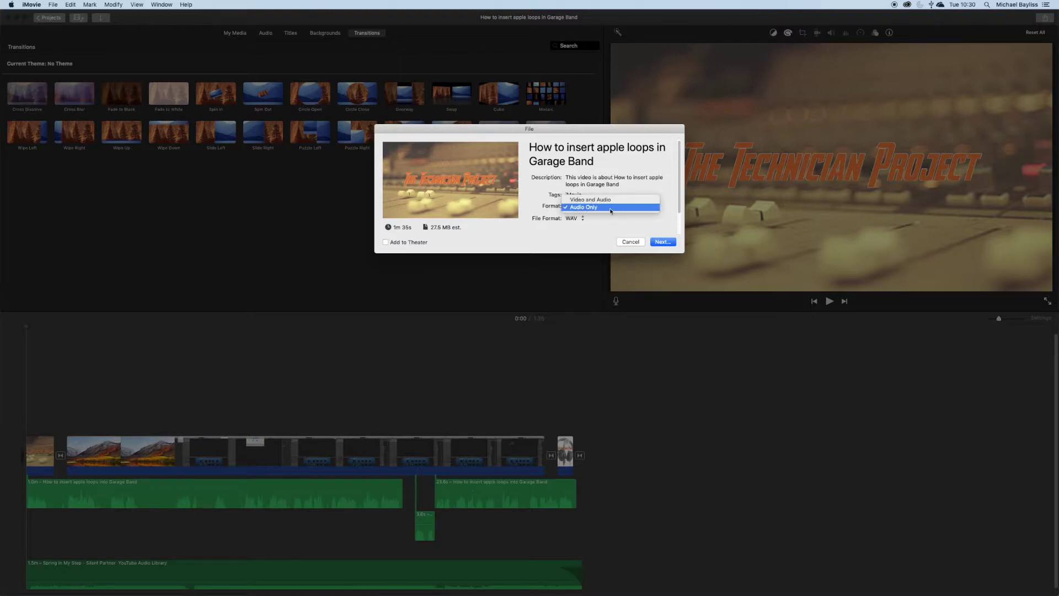
{"action": "left_click", "coordinate": [570, 209]}
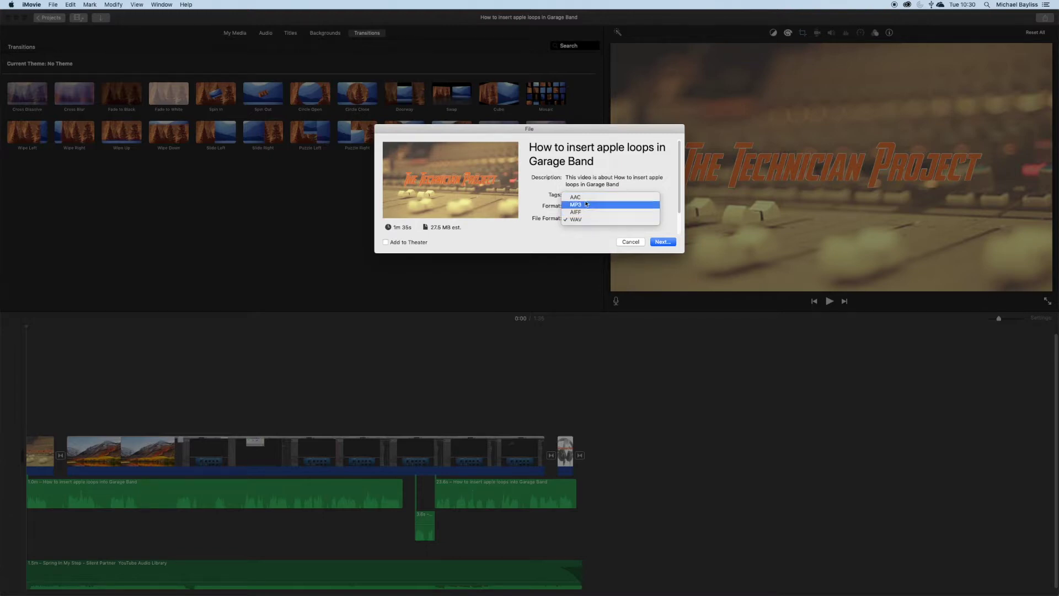
{"action": "left_click", "coordinate": [583, 220]}
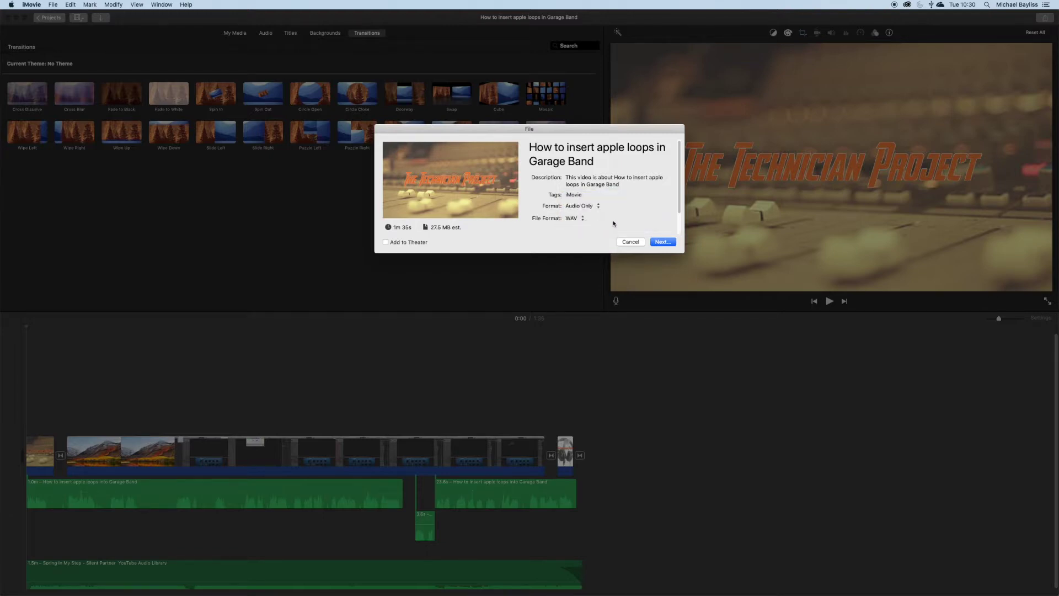
- Save the WAV export to the Desktop
{"action": "left_click", "coordinate": [662, 242]}
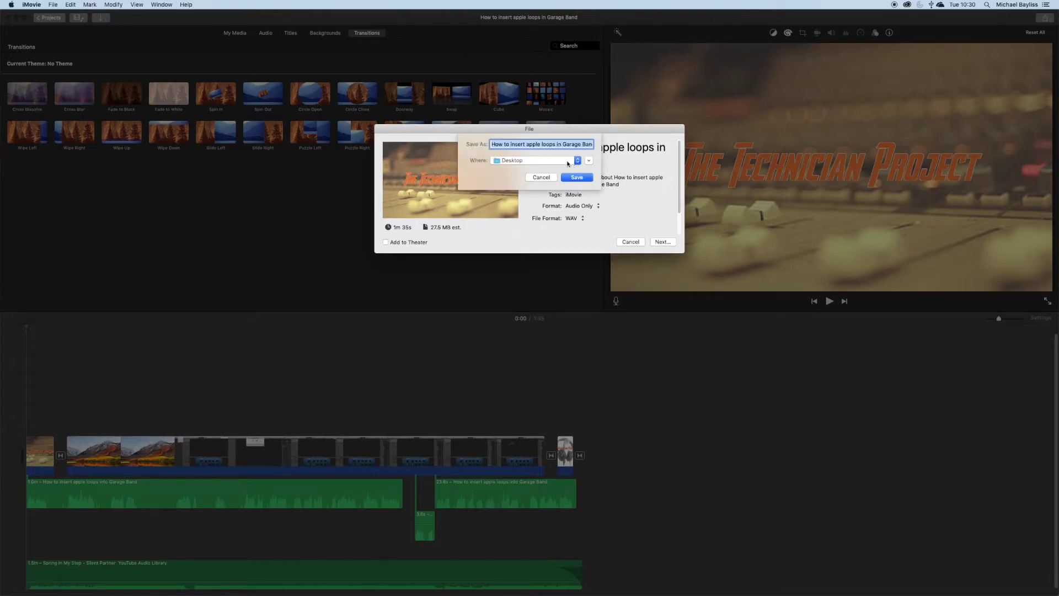
{"action": "left_click", "coordinate": [538, 163]}
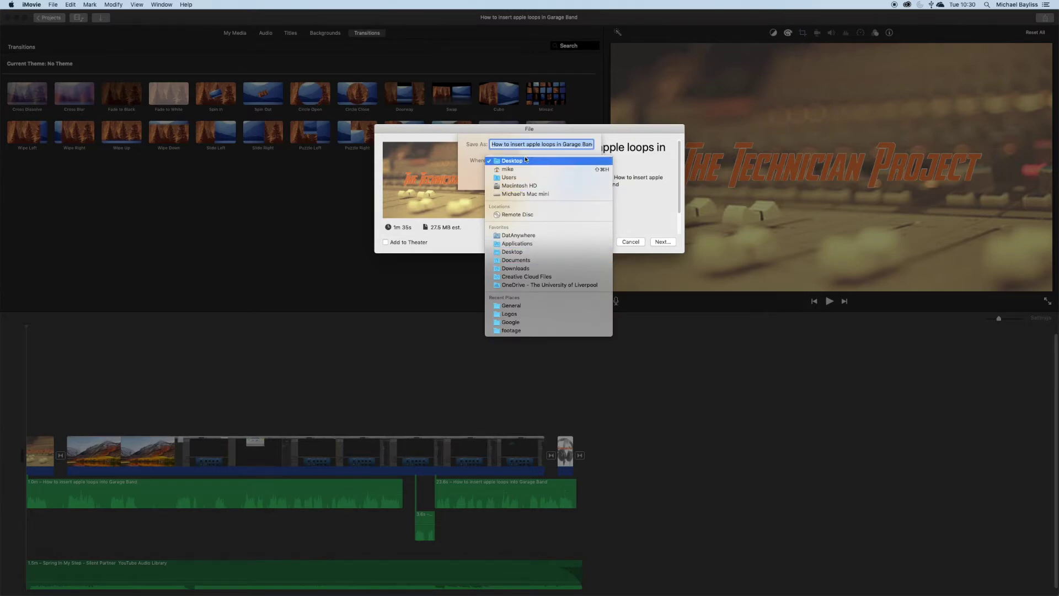
{"action": "left_click", "coordinate": [523, 161]}
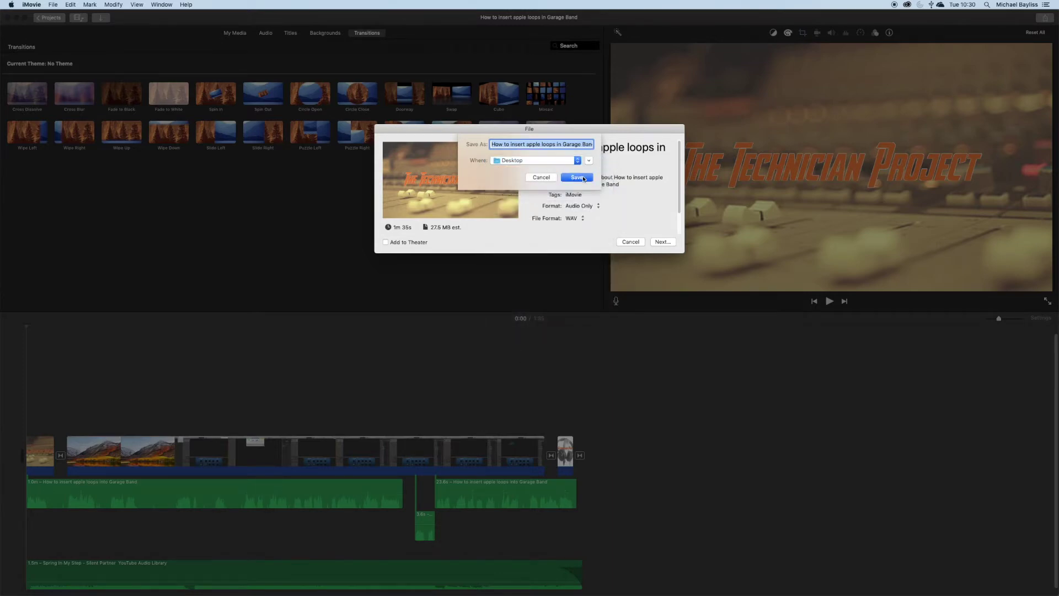
{"action": "left_click", "coordinate": [584, 180]}
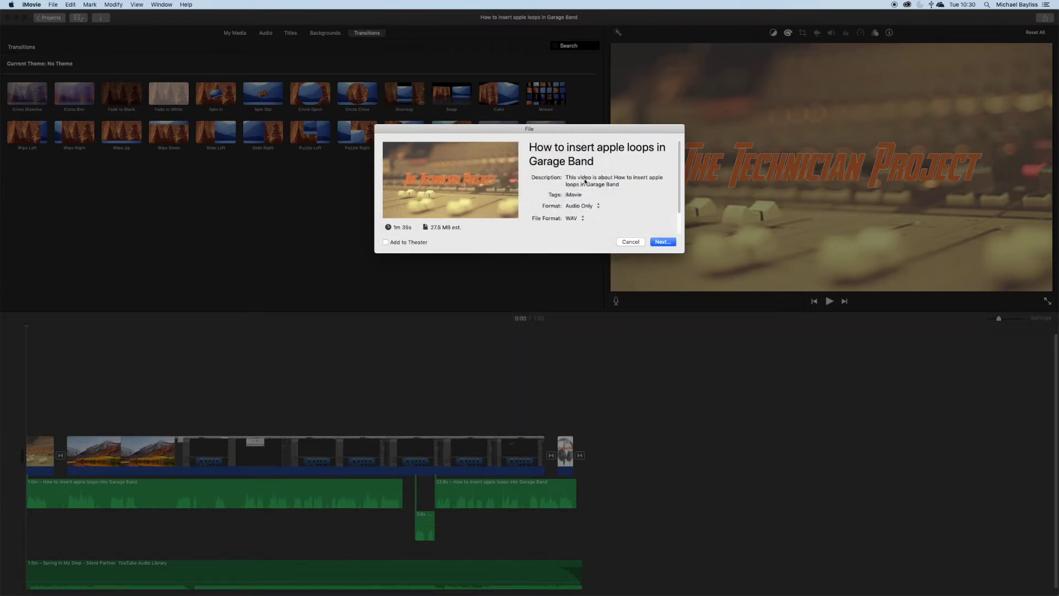